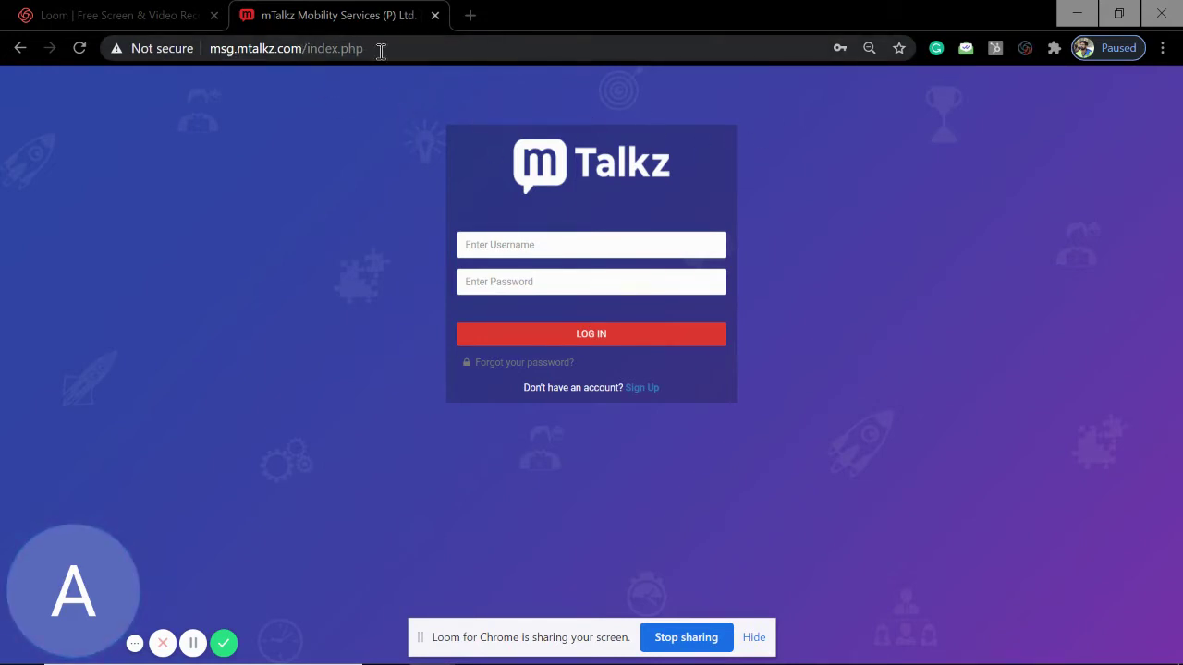
View the new user sign-up form from the login page and return to the login page.
{"action": "left_click_drag", "start_coordinate": [377, 49], "coordinate": [195, 46]}
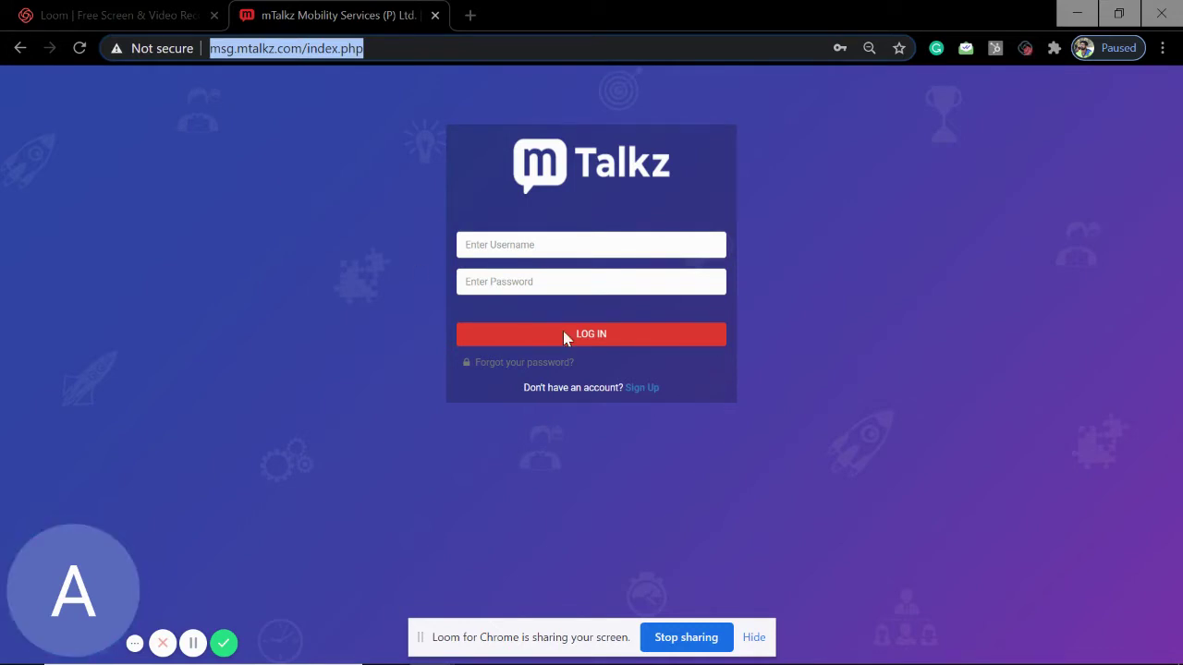
{"action": "left_click", "coordinate": [647, 392]}
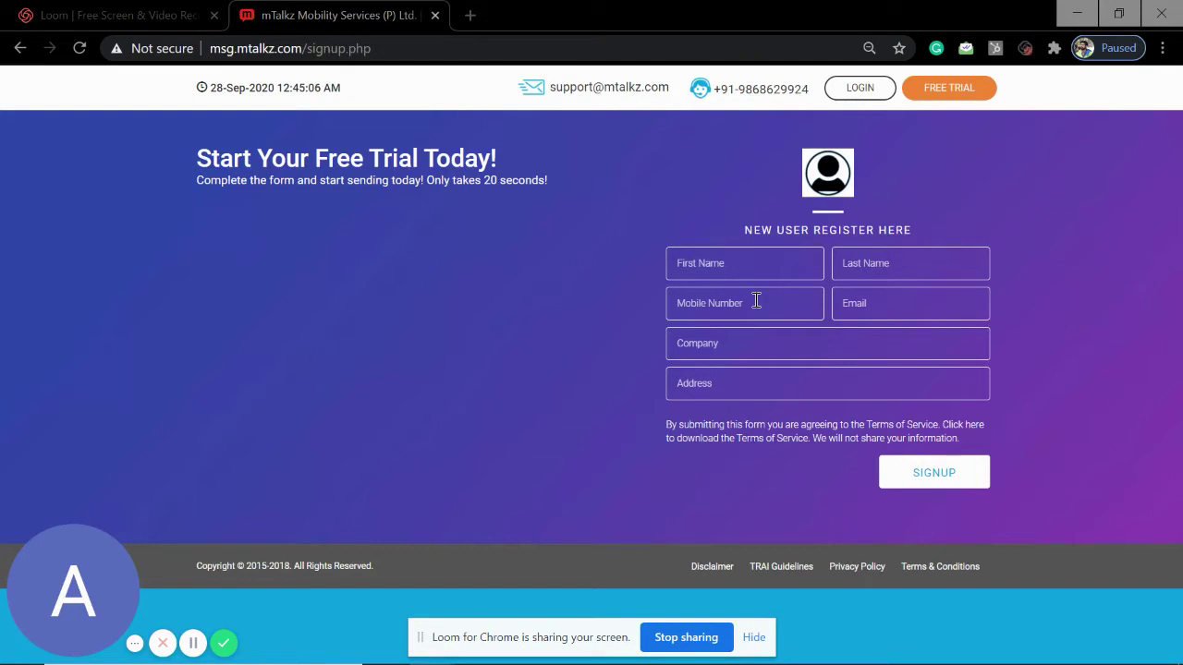
{"action": "left_click", "coordinate": [20, 48]}
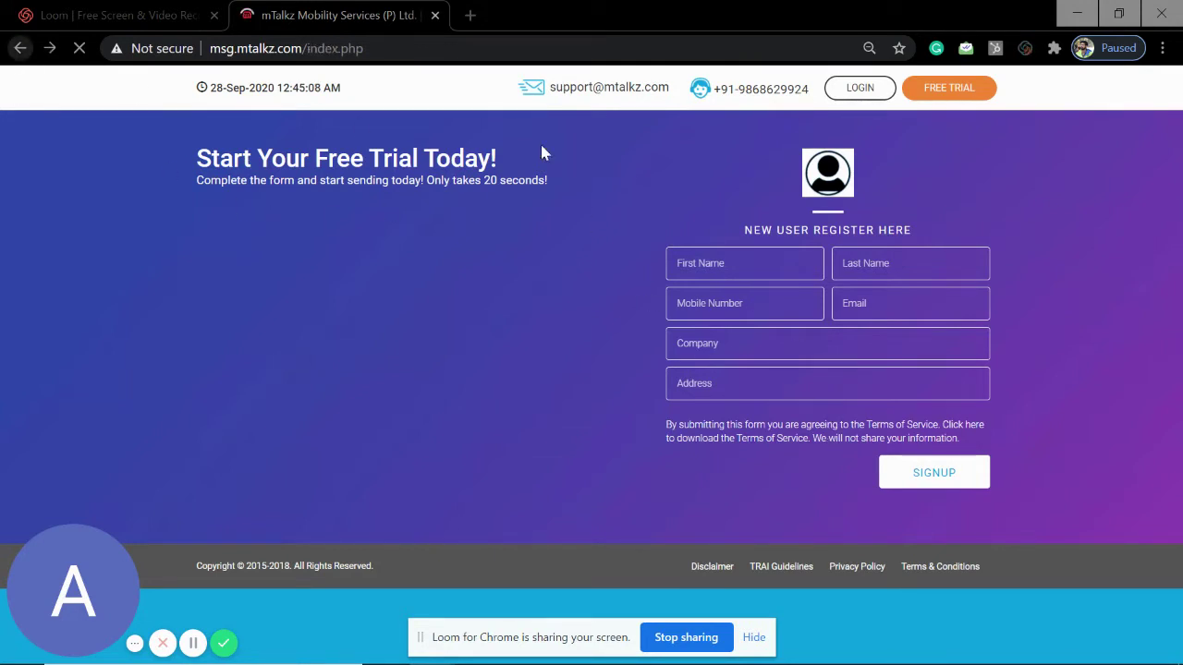
Log in with the saved username and password of the routes_test account.
{"action": "left_click", "coordinate": [589, 248]}
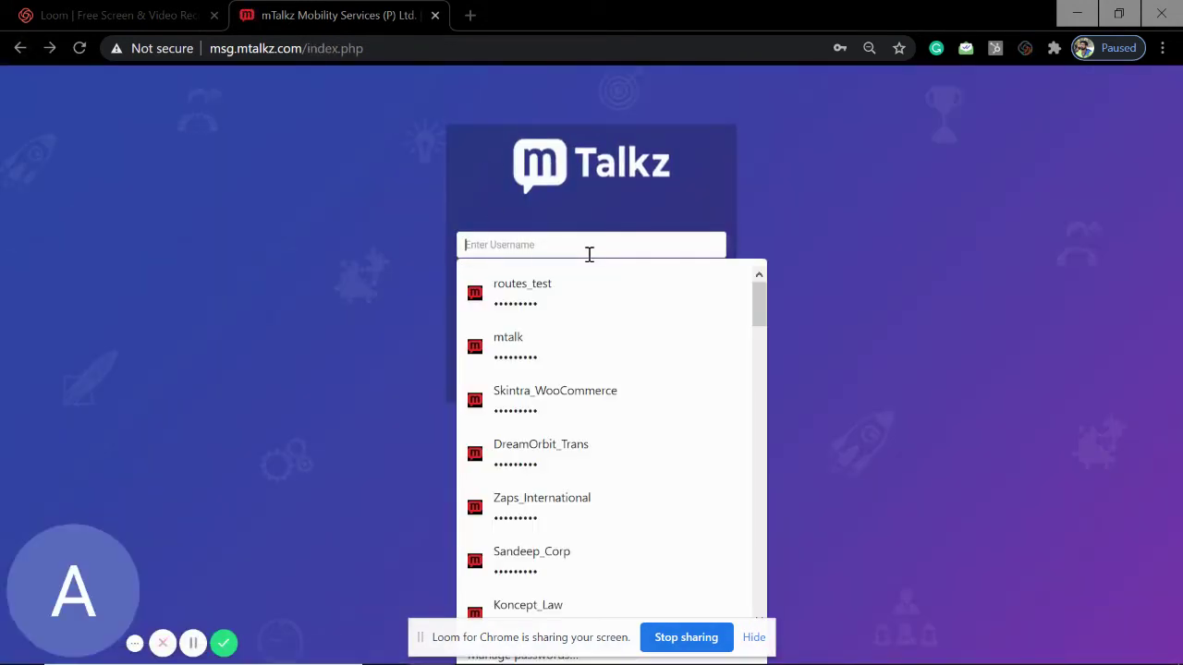
{"action": "left_click", "coordinate": [576, 290]}
{"action": "left_click", "coordinate": [583, 338]}
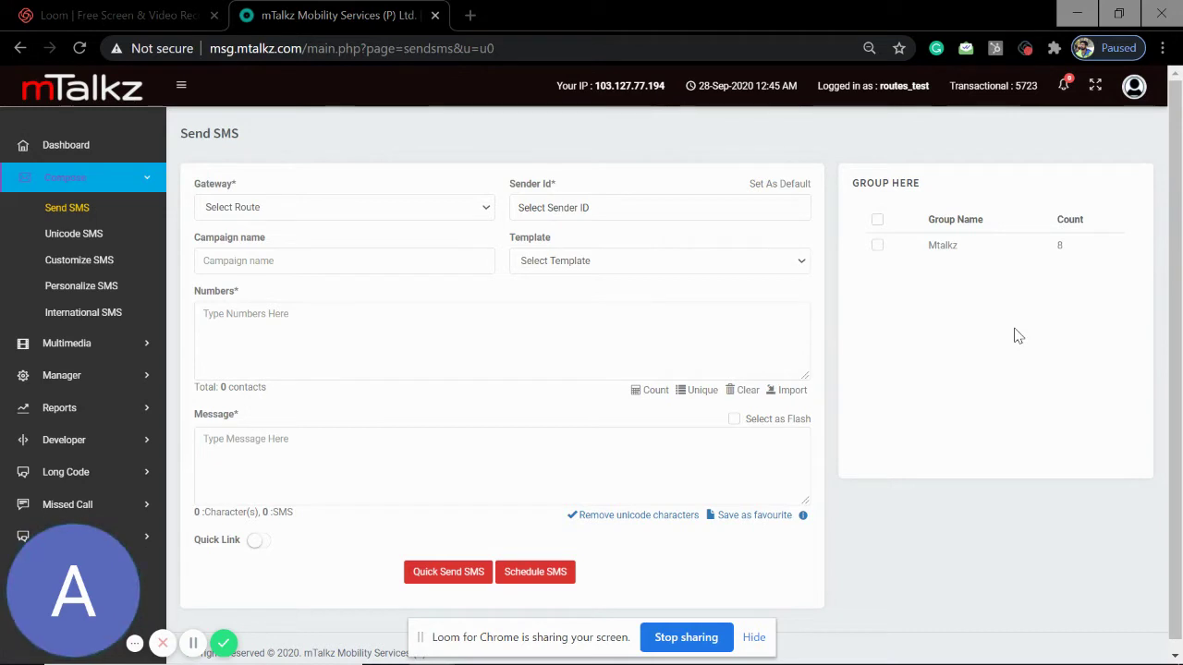
Collapse the Compose section and view the account's notifications.
{"action": "left_click", "coordinate": [91, 172]}
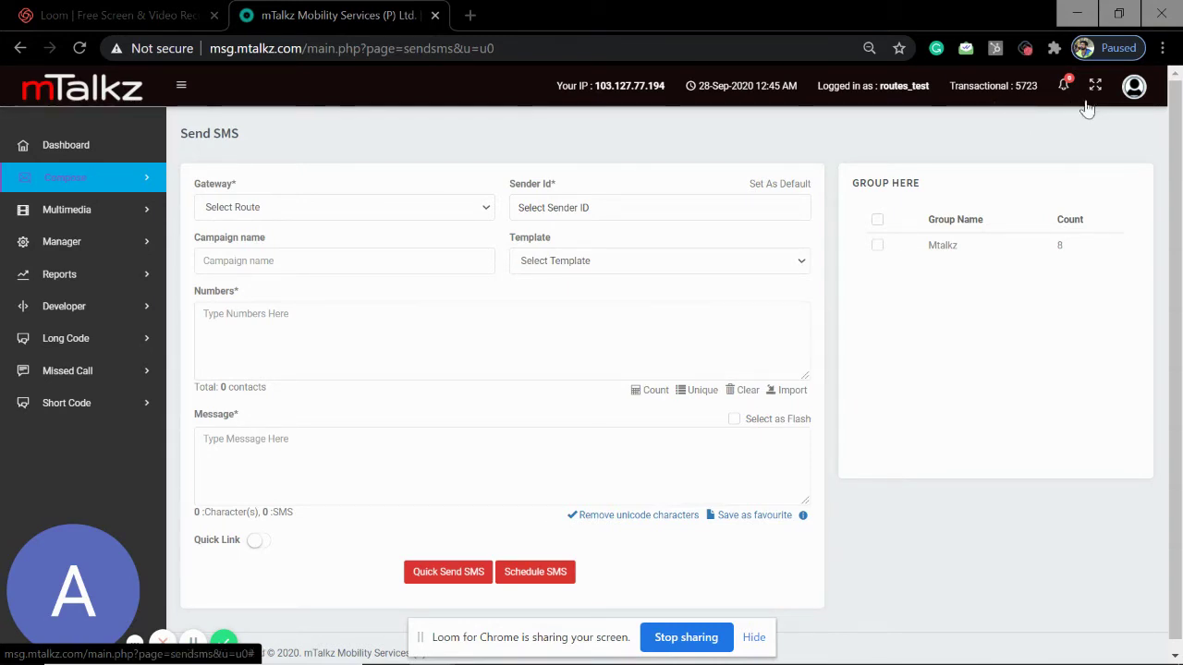
{"action": "left_click", "coordinate": [1062, 88]}
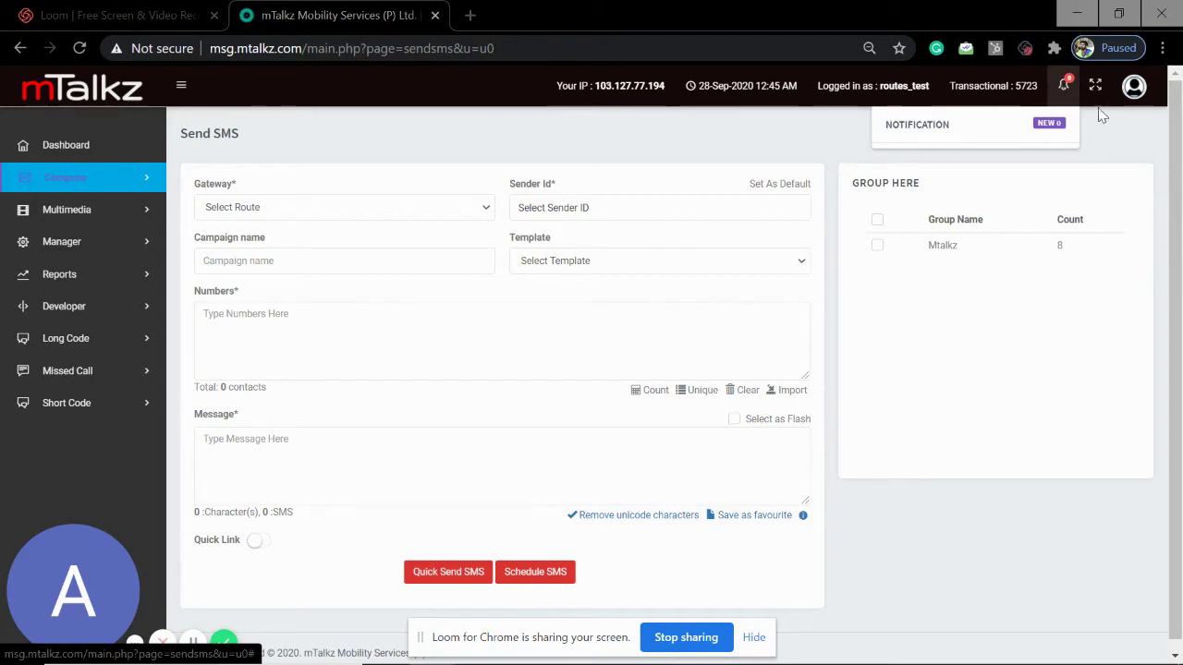
Open the account's profile page and review the personal details, account expiry date and password change section.
{"action": "left_click", "coordinate": [1134, 87]}
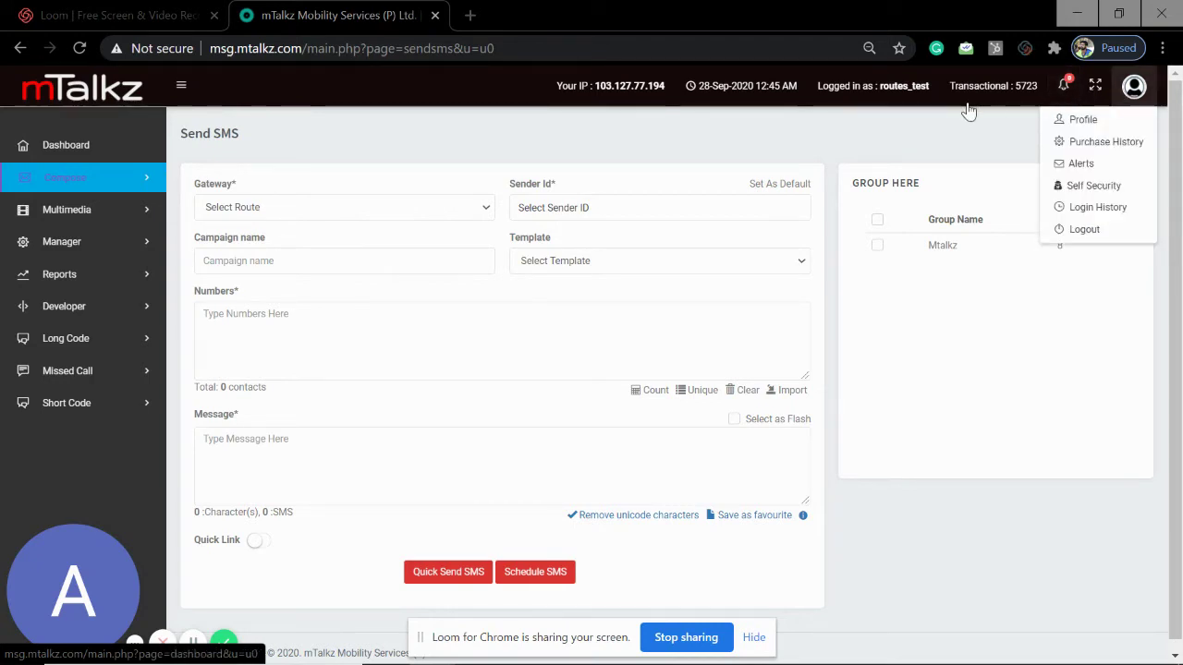
{"action": "left_click", "coordinate": [1113, 128]}
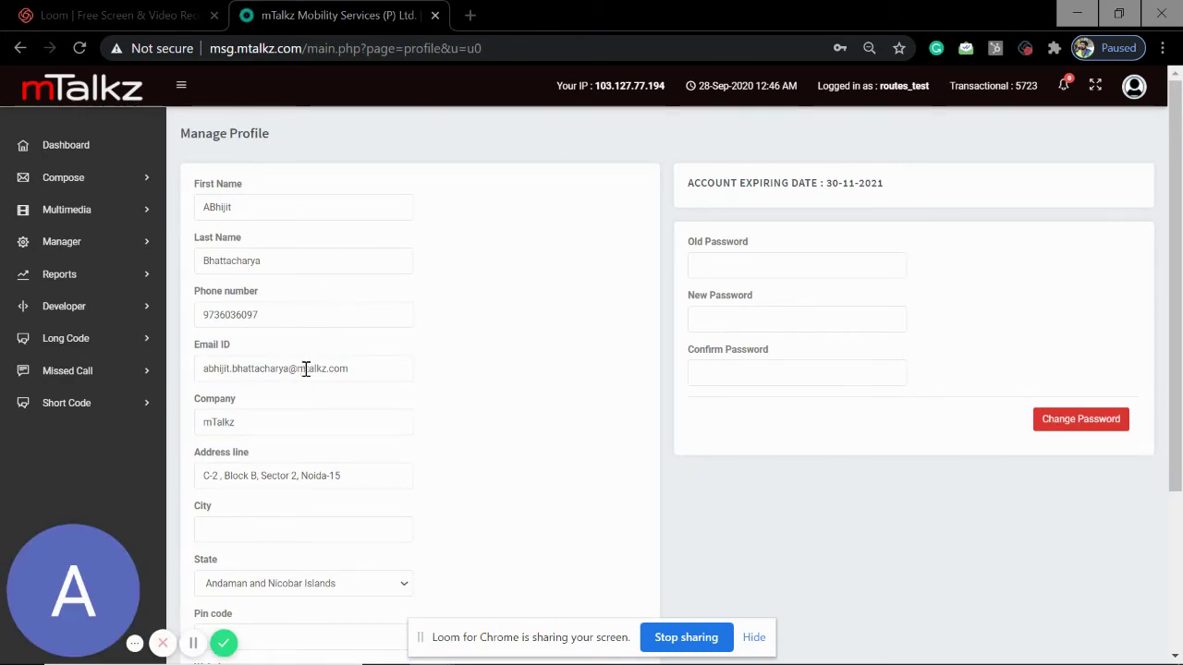
{"action": "scroll", "coordinate": [305, 368], "scroll_direction": "down", "scroll_amount": 3}
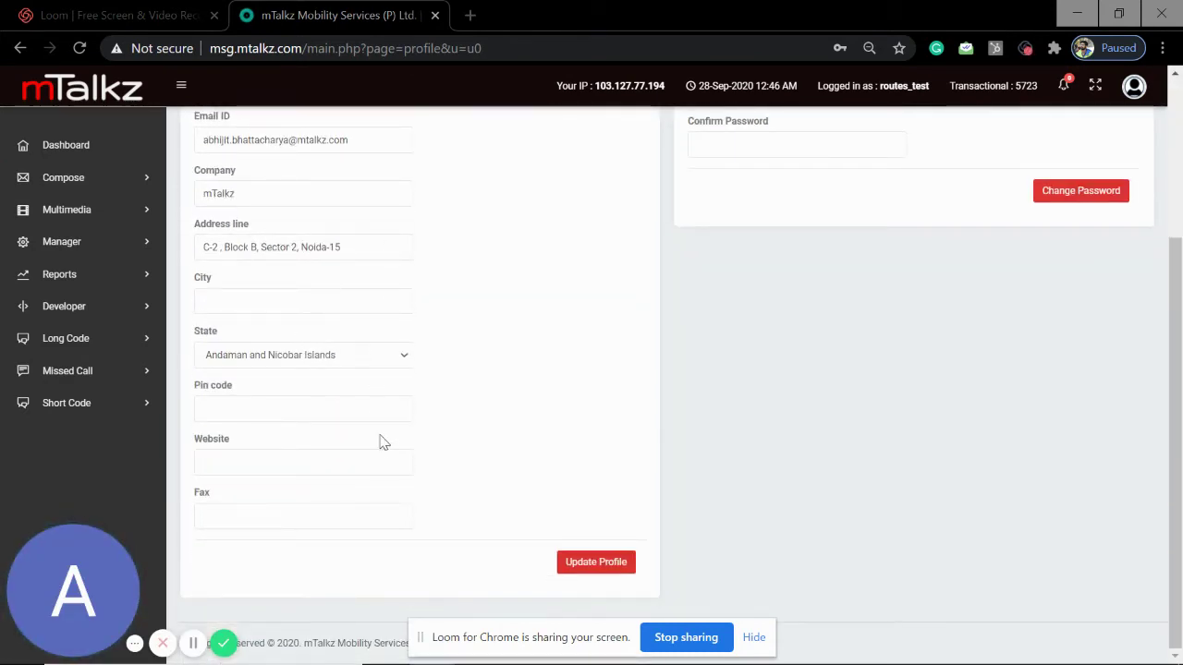
{"action": "scroll", "coordinate": [380, 453], "scroll_direction": "up", "scroll_amount": 3}
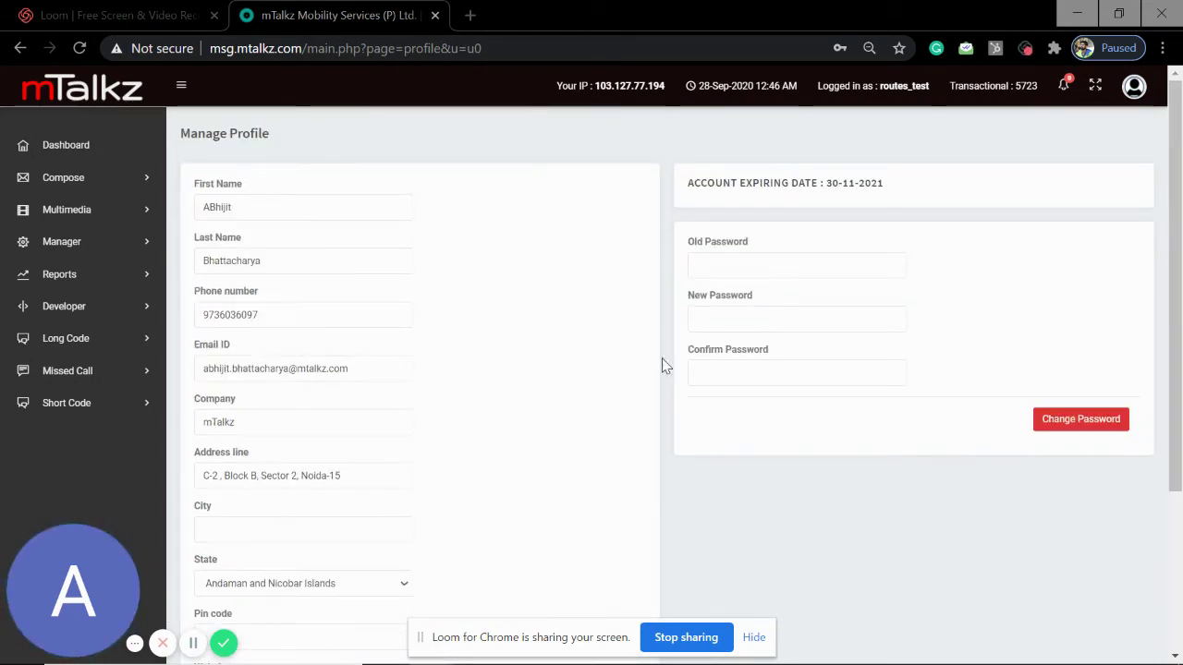
{"action": "left_click_drag", "start_coordinate": [825, 183], "coordinate": [892, 191]}
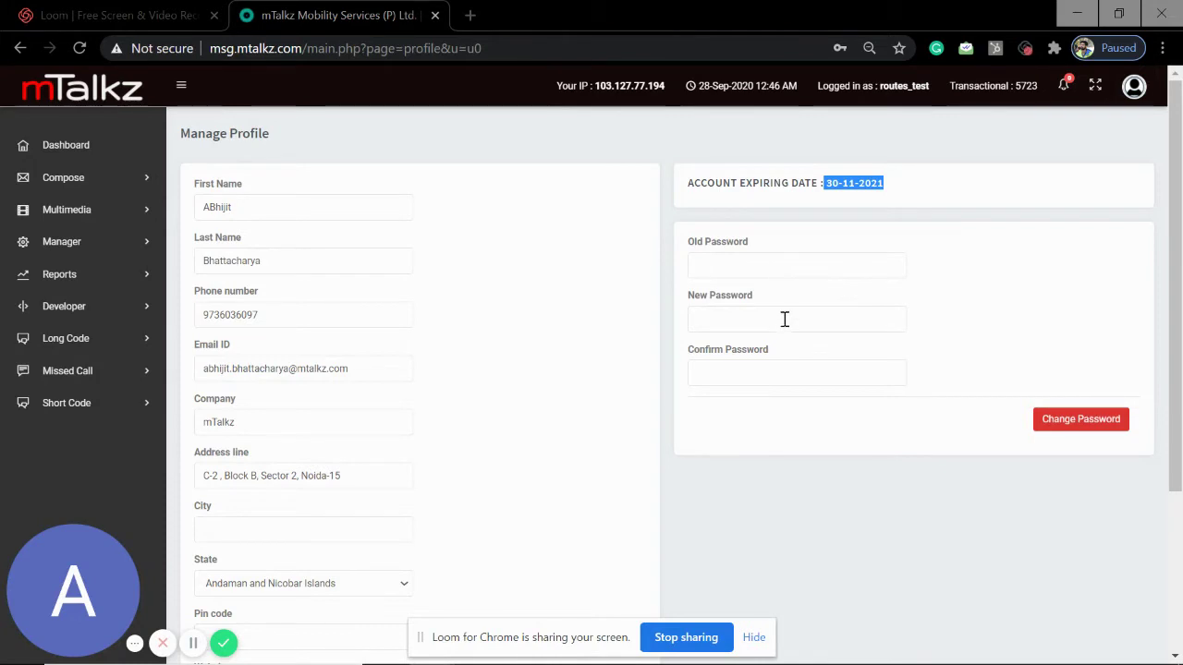
{"action": "scroll", "coordinate": [784, 321], "scroll_direction": "down", "scroll_amount": 3}
Open the account's purchase history to review the SMS credits assigned to each route.
{"action": "left_click", "coordinate": [1135, 88]}
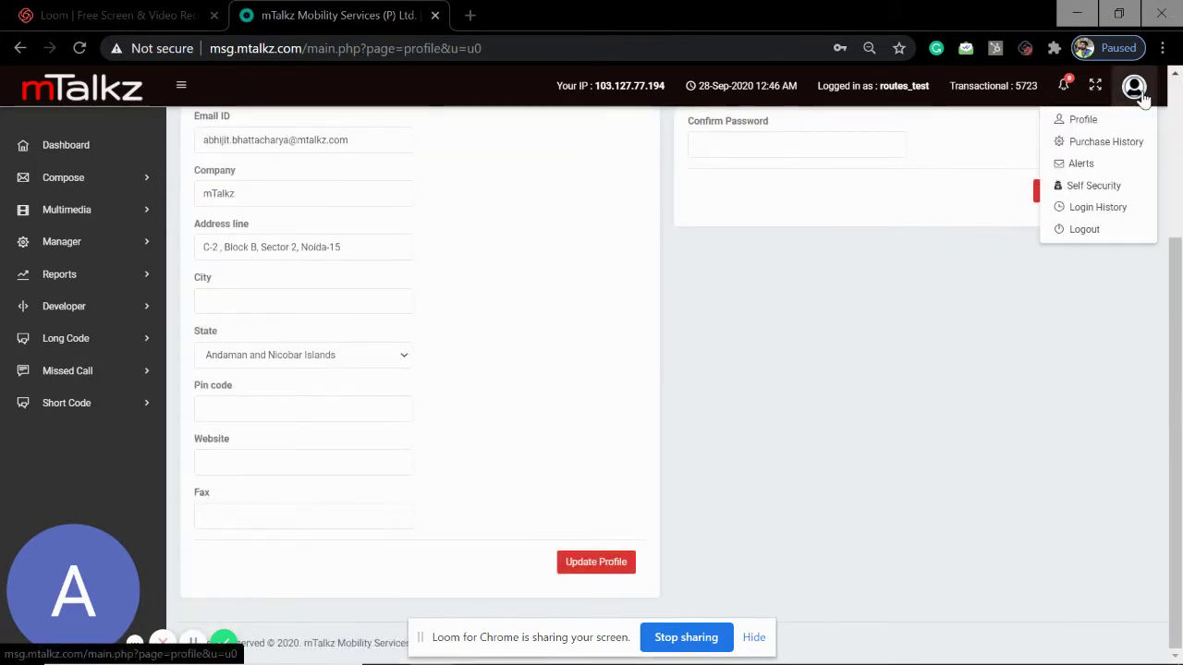
{"action": "left_click", "coordinate": [1104, 145]}
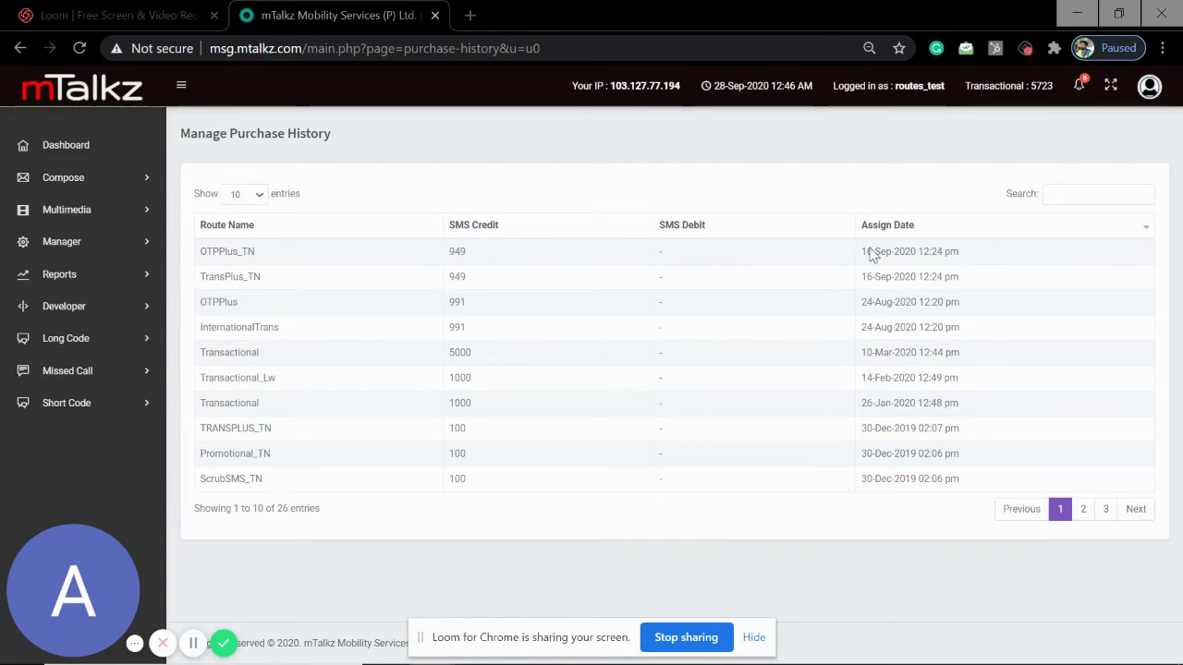
Open the Alerts page and switch the Daily SMS Usage Report And Credit Alerts option on and off again.
{"action": "left_click", "coordinate": [1149, 93]}
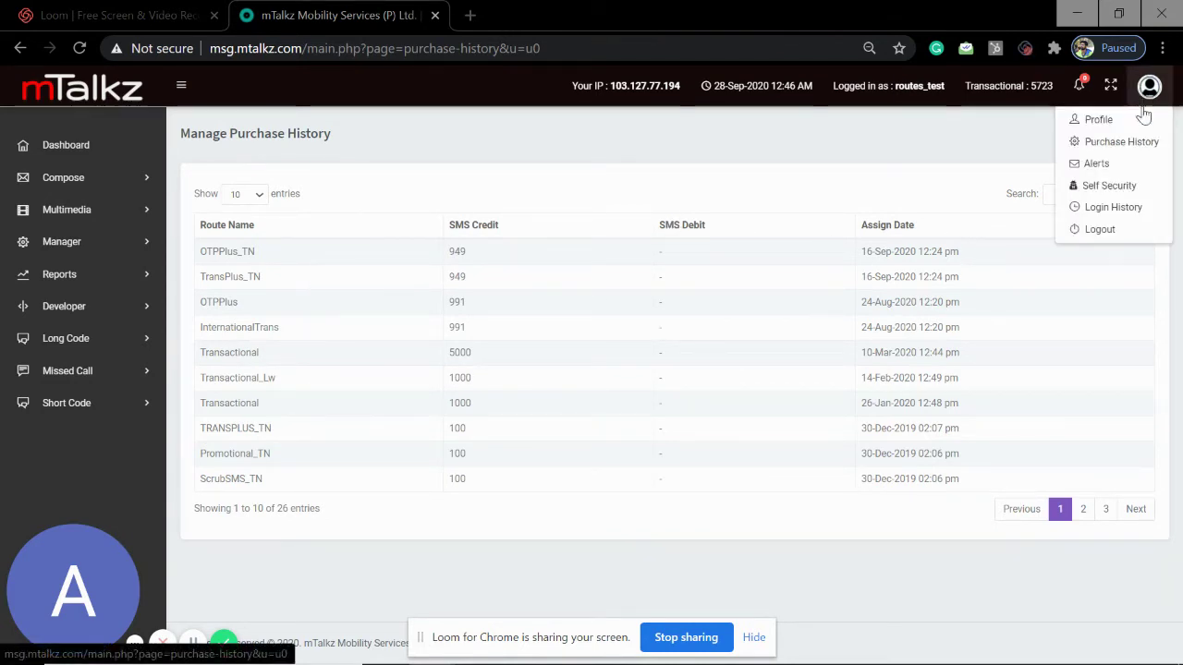
{"action": "left_click", "coordinate": [1098, 164]}
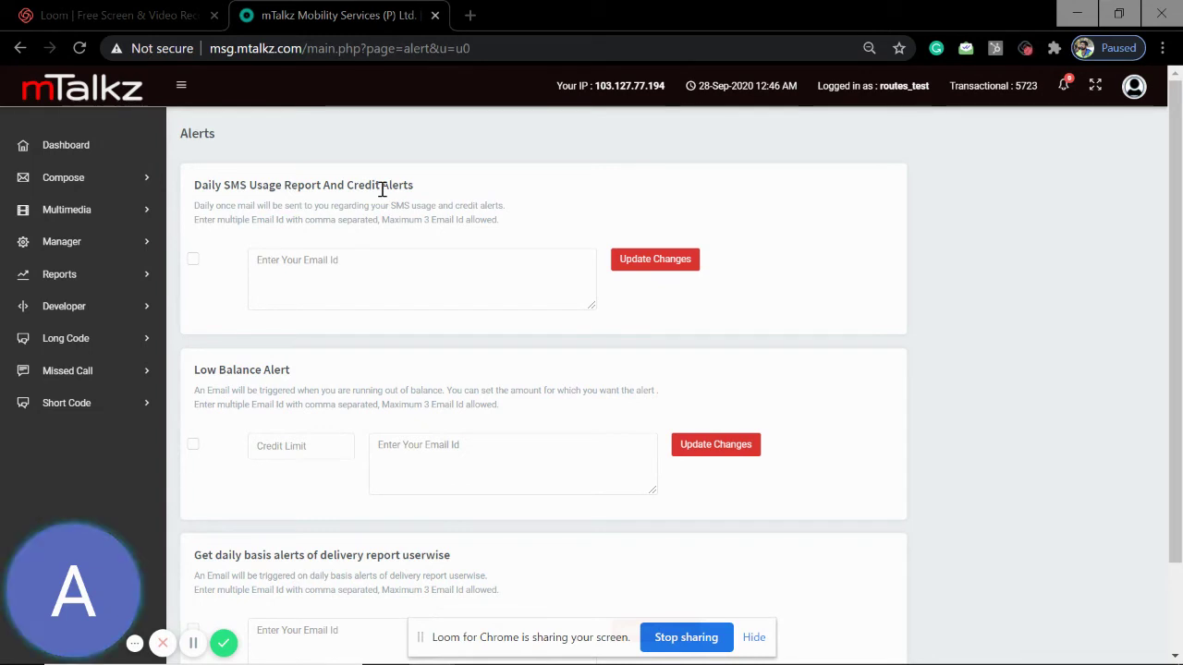
{"action": "left_click", "coordinate": [193, 265]}
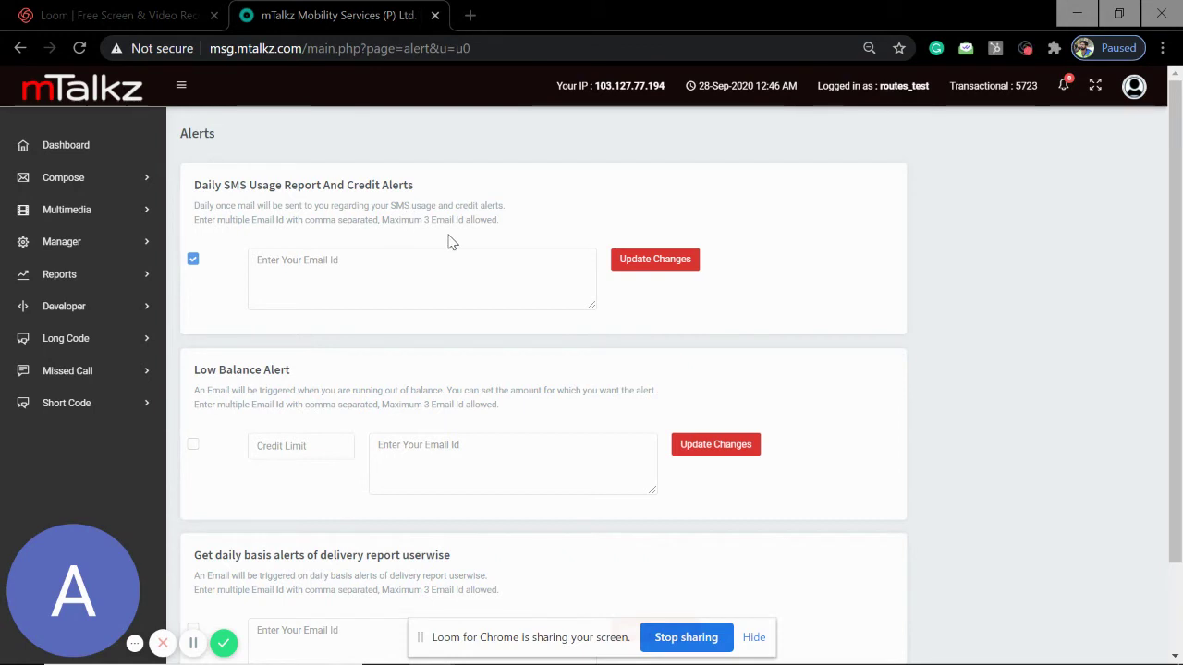
{"action": "left_click", "coordinate": [193, 261]}
Enter a credit limit of 5000 for the Low Balance Alert and leave the alert disabled.
{"action": "scroll", "coordinate": [319, 347], "scroll_direction": "down", "scroll_amount": 2}
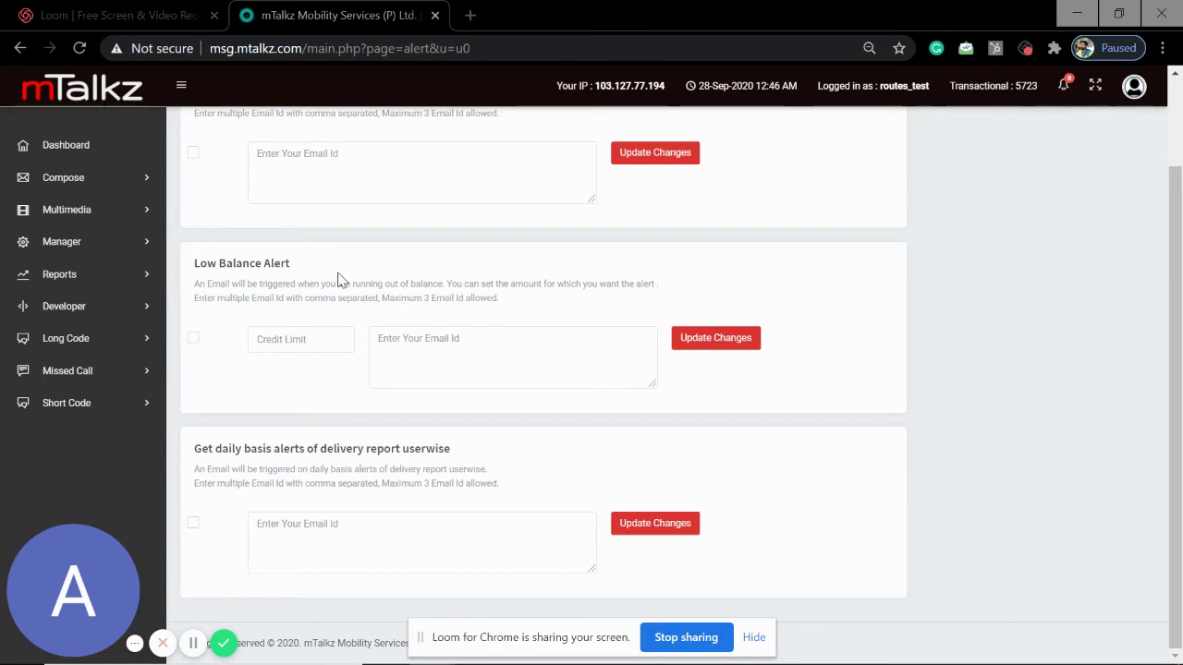
{"action": "left_click", "coordinate": [197, 341]}
{"action": "left_click", "coordinate": [197, 343]}
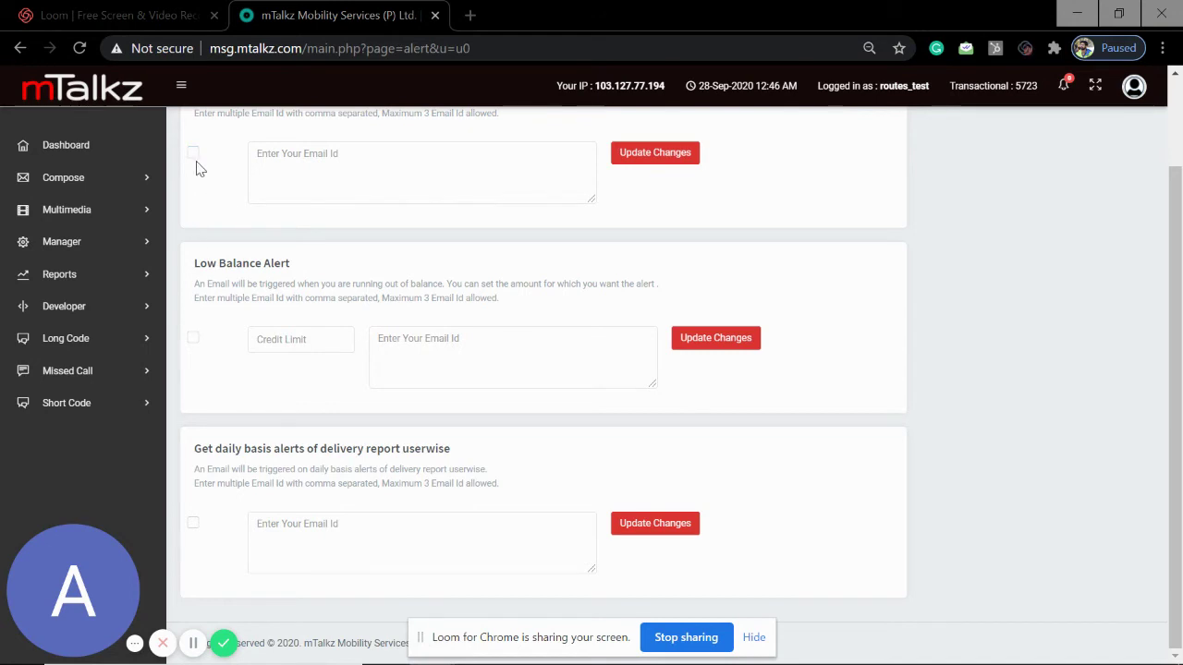
{"action": "left_click", "coordinate": [192, 338]}
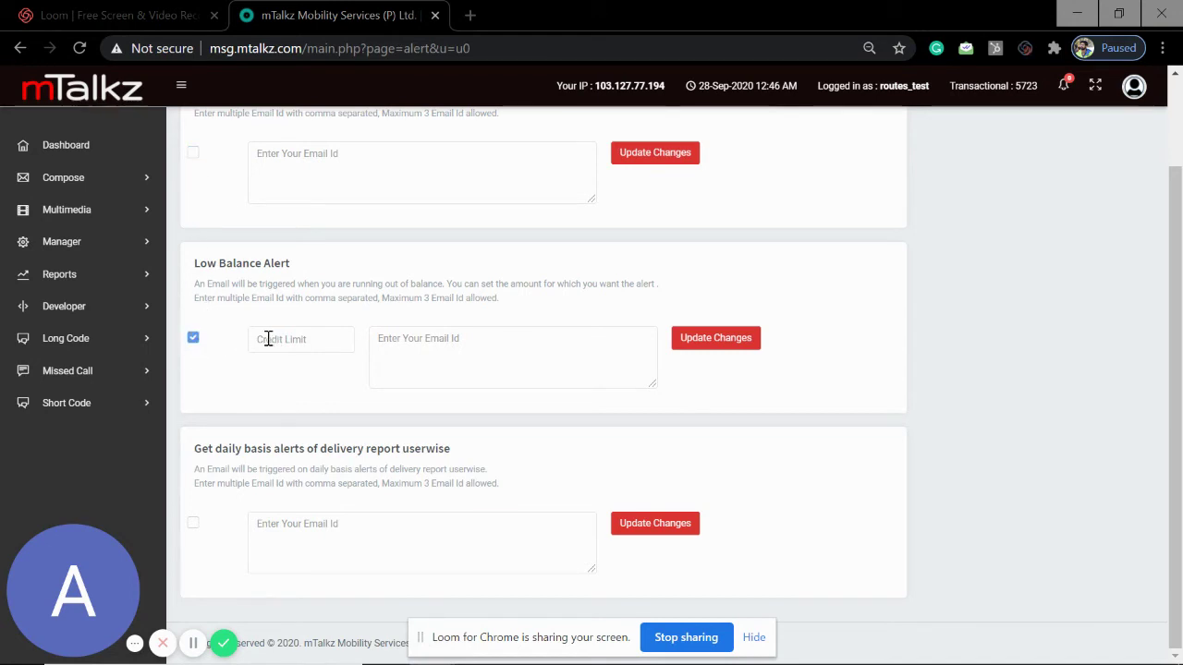
{"action": "left_click", "coordinate": [264, 339]}
{"action": "type", "text": "5000"}
{"action": "left_click", "coordinate": [193, 340]}
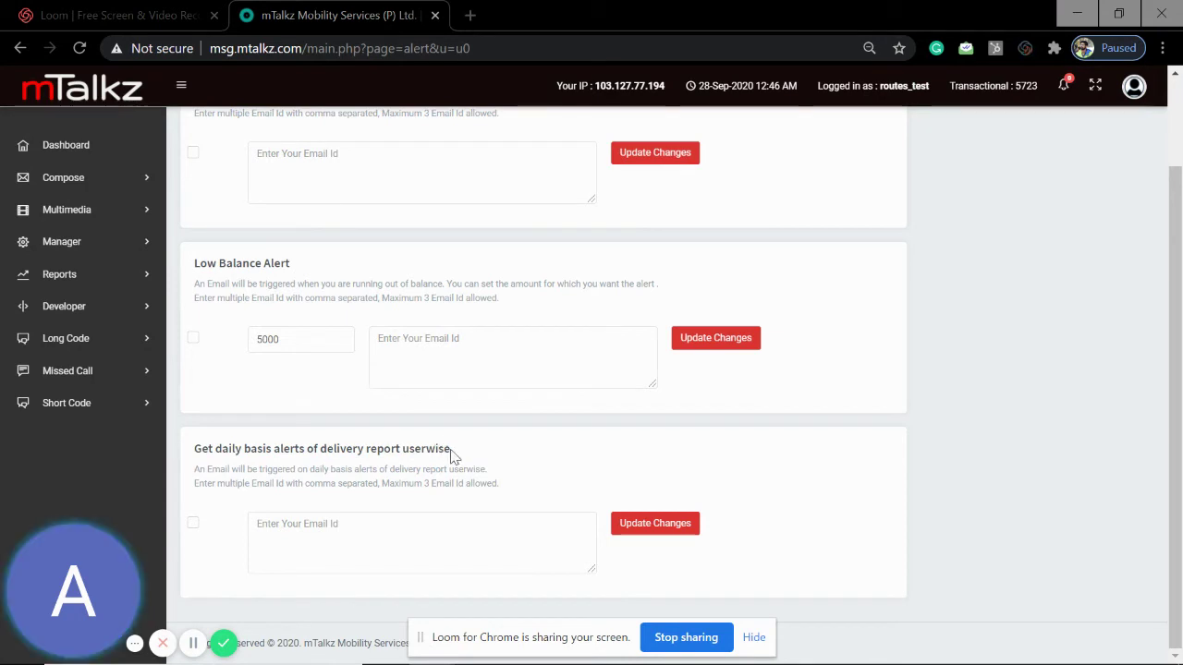
Enable the daily userwise delivery report alert and place the cursor in its email field.
{"action": "left_click_drag", "start_coordinate": [201, 450], "coordinate": [486, 458]}
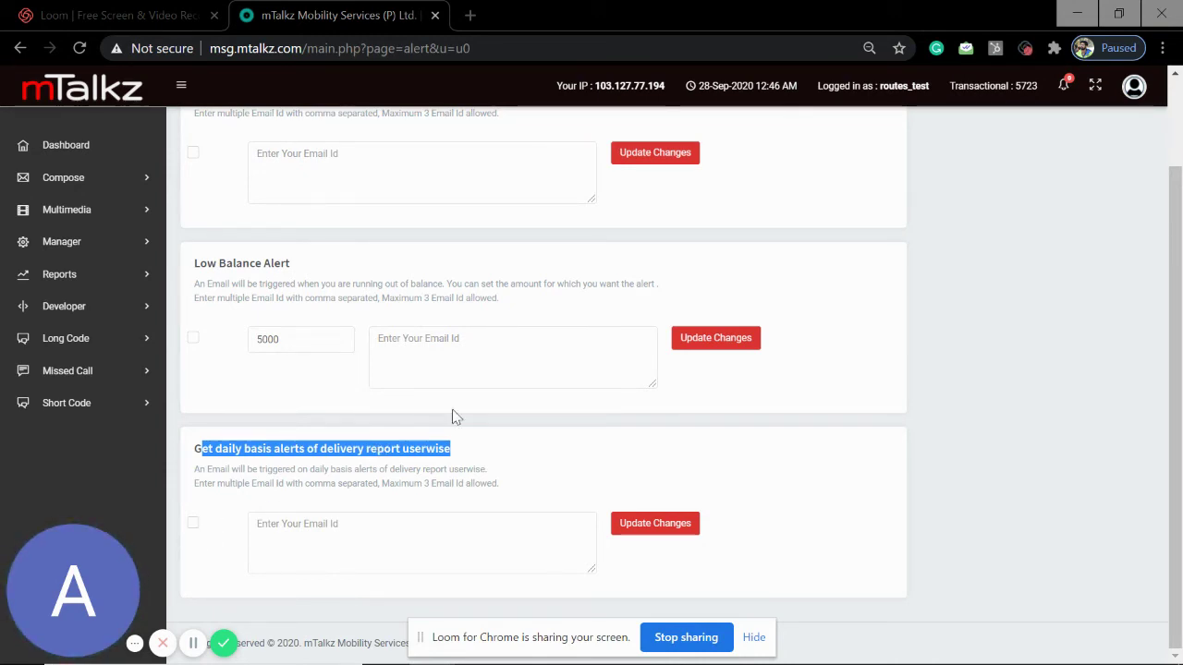
{"action": "left_click", "coordinate": [193, 523]}
{"action": "left_click", "coordinate": [331, 529]}
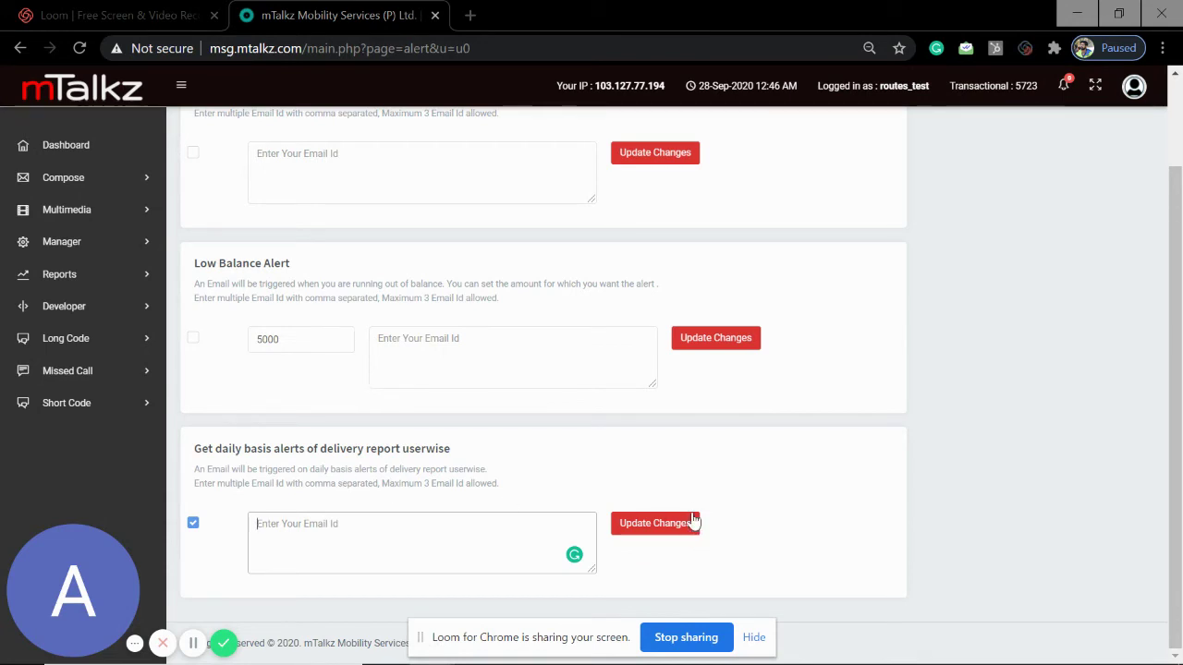
Open the Self Security page and examine the daily credit limit set for the Transactional gateway.
{"action": "left_click", "coordinate": [1135, 90]}
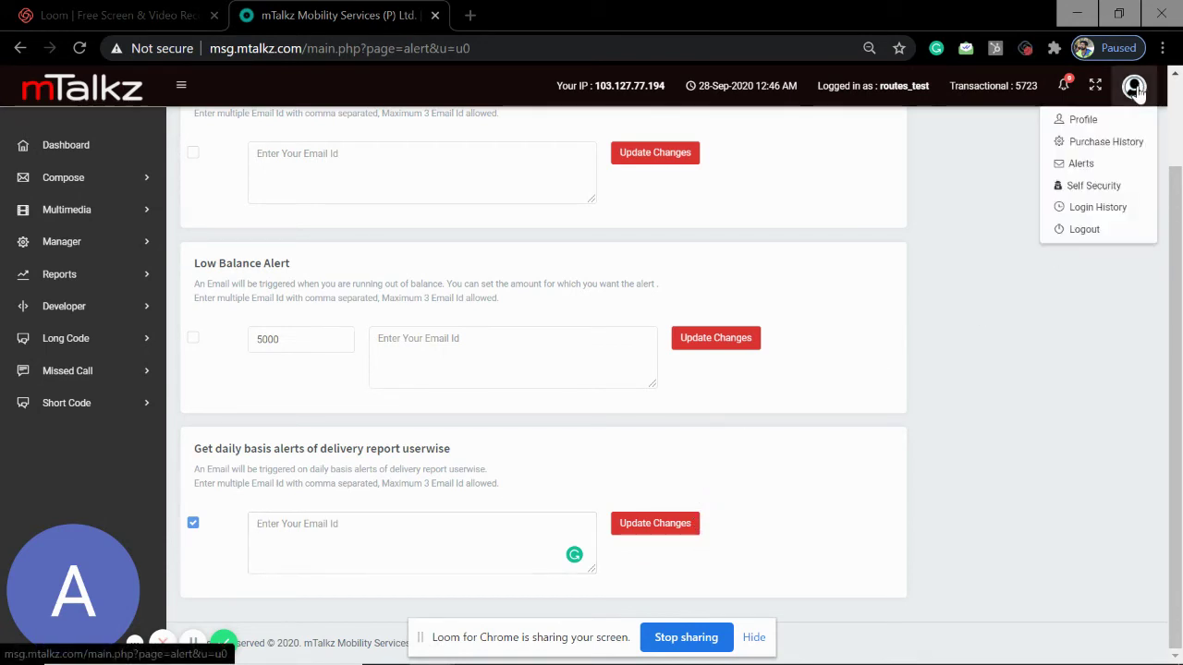
{"action": "left_click", "coordinate": [1072, 189]}
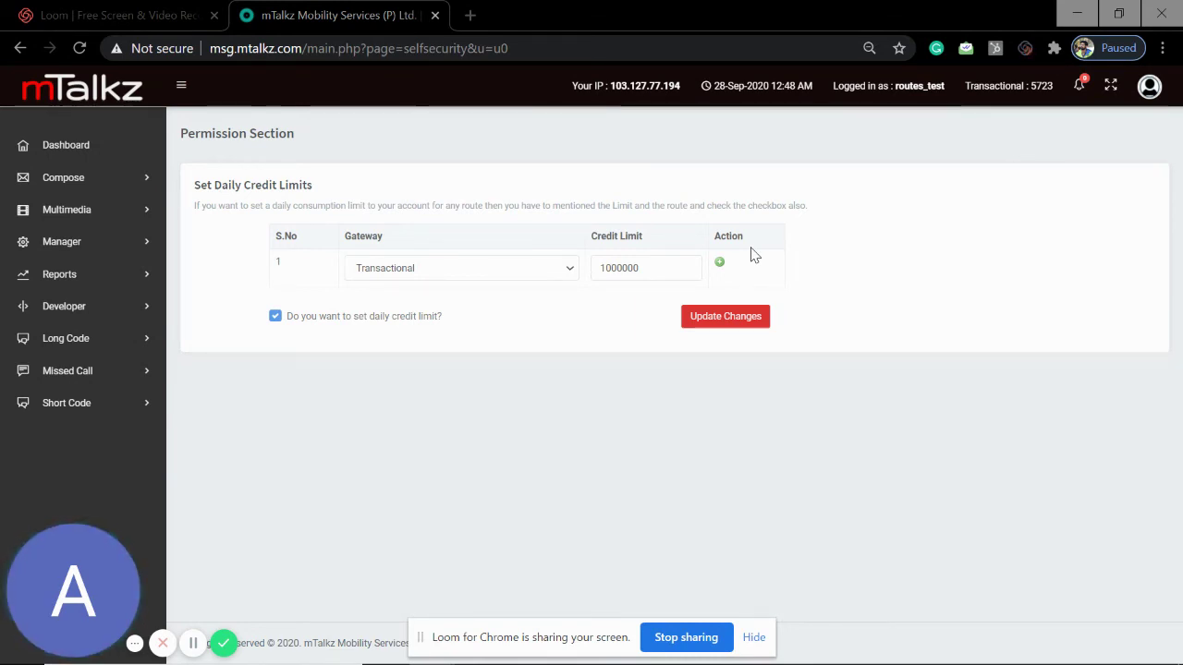
{"action": "left_click", "coordinate": [664, 269]}
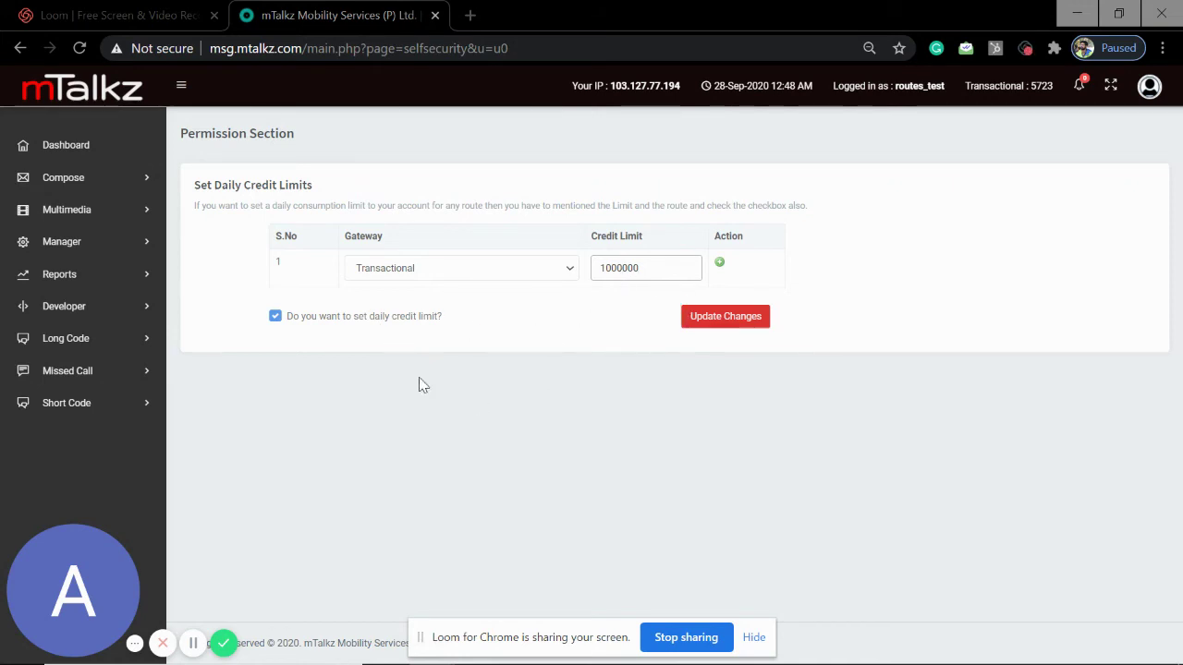
Open the account's login history to review login and logout times, and look at the Logout option without using it.
{"action": "left_click", "coordinate": [1161, 86]}
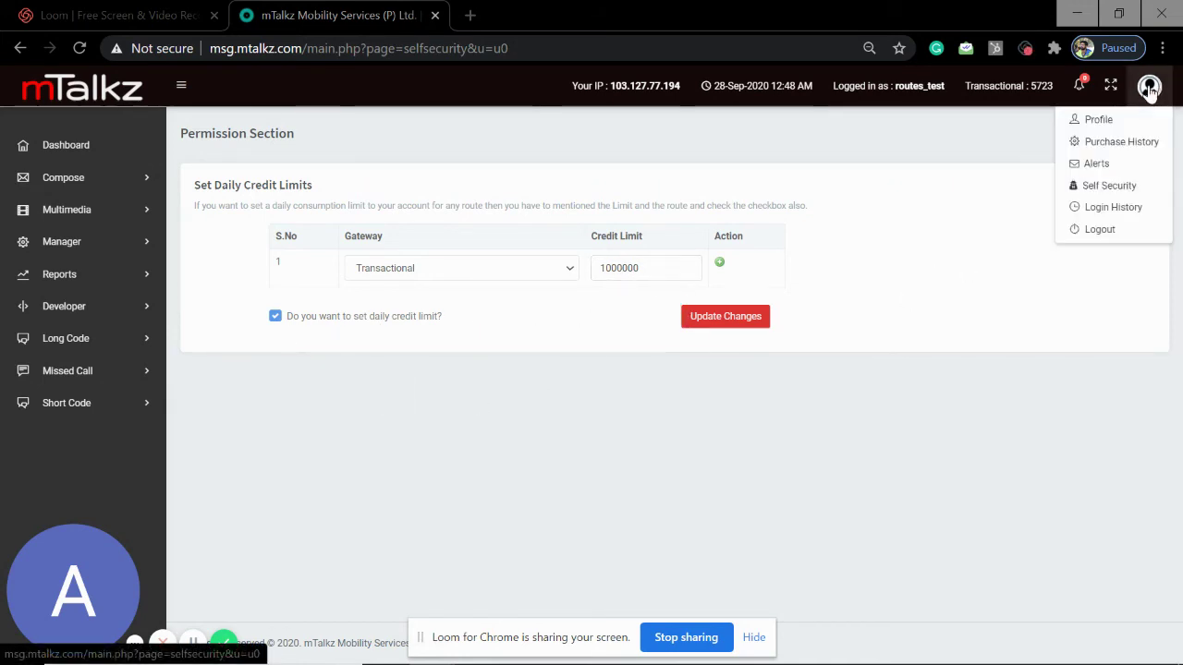
{"action": "left_click", "coordinate": [1109, 204]}
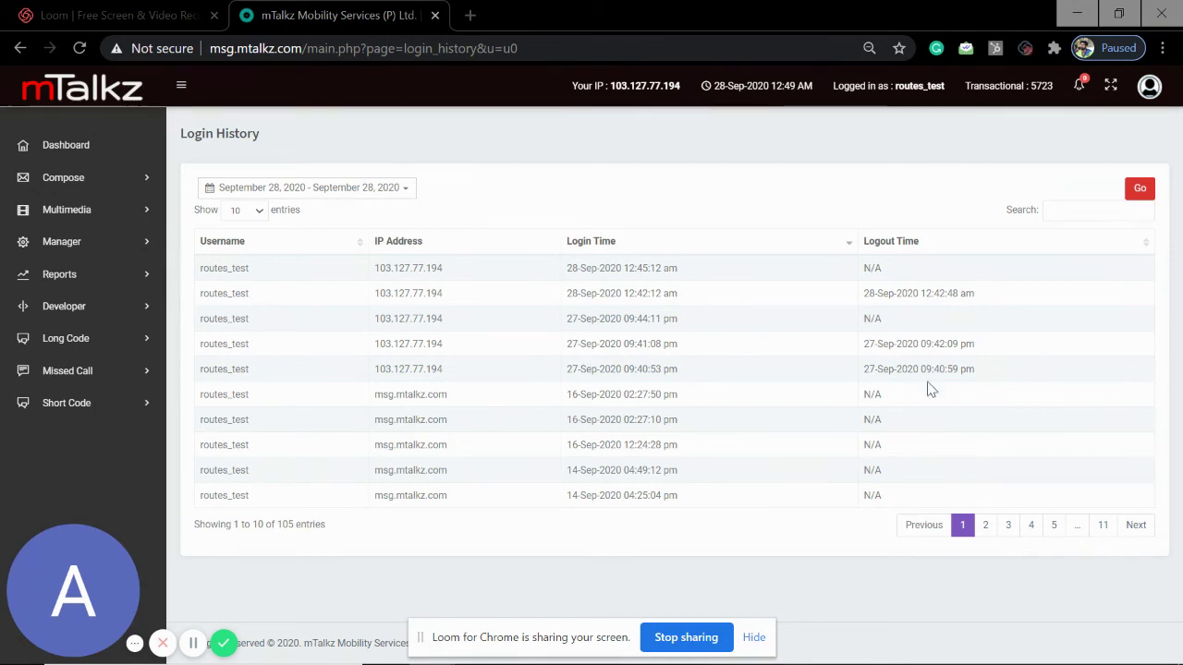
{"action": "left_click", "coordinate": [1149, 89]}
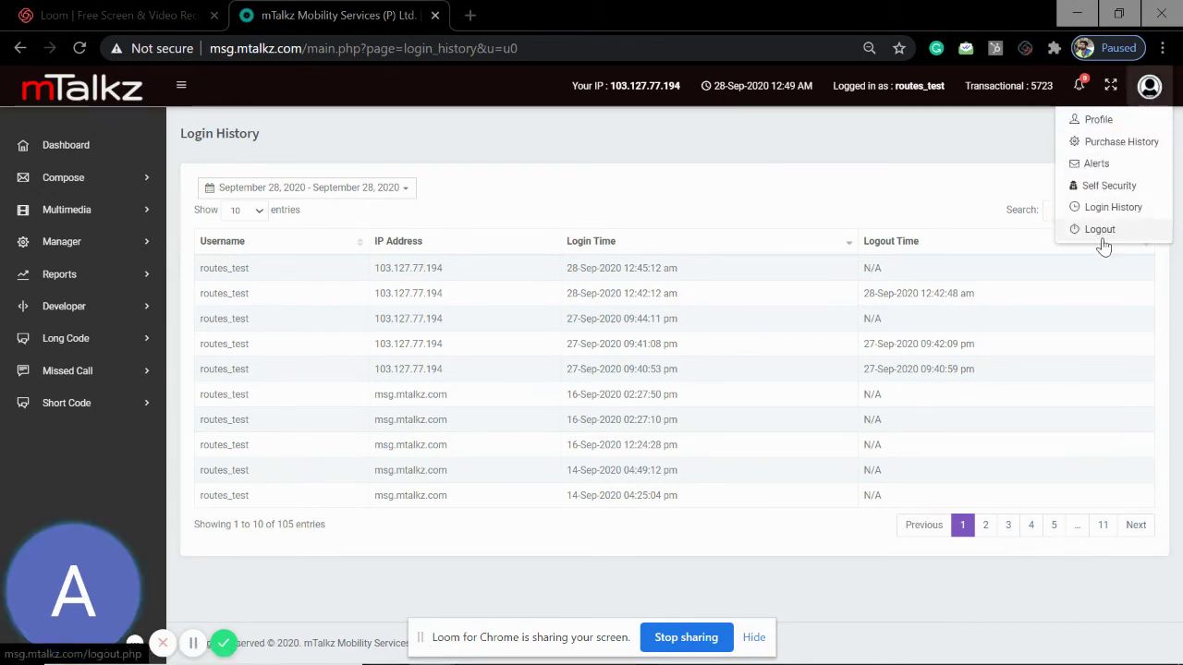
{"action": "left_click", "coordinate": [720, 145]}
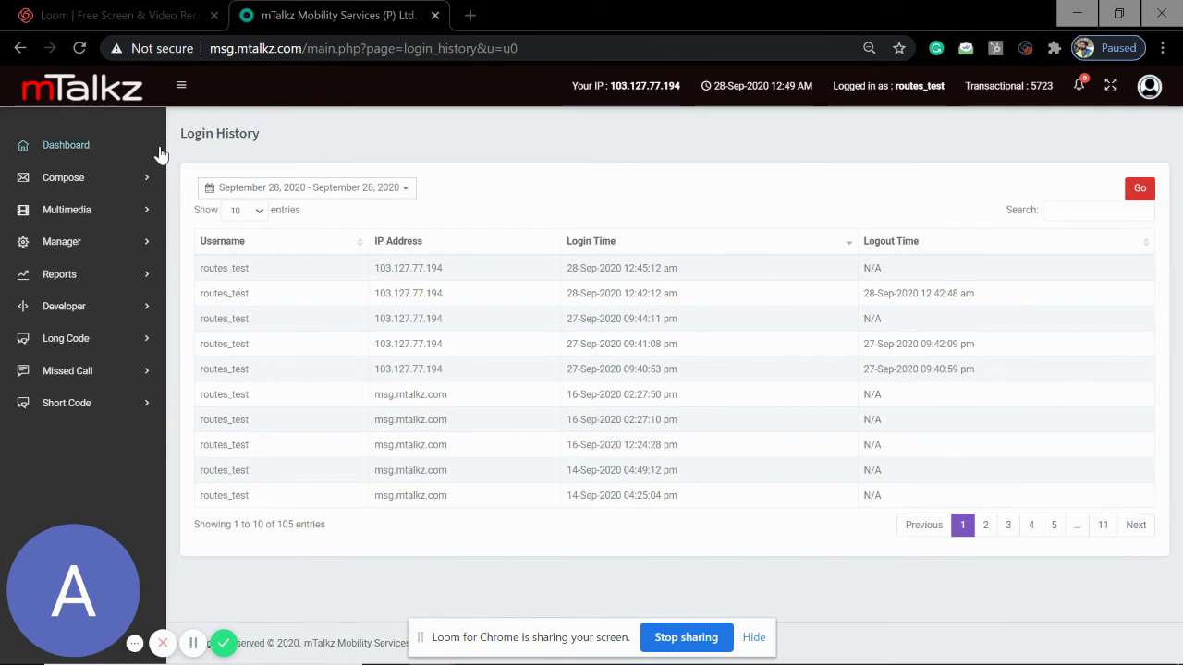
Open the Dashboard and compare the Today and Customize Search views of the delivery statistics.
{"action": "left_click", "coordinate": [107, 159]}
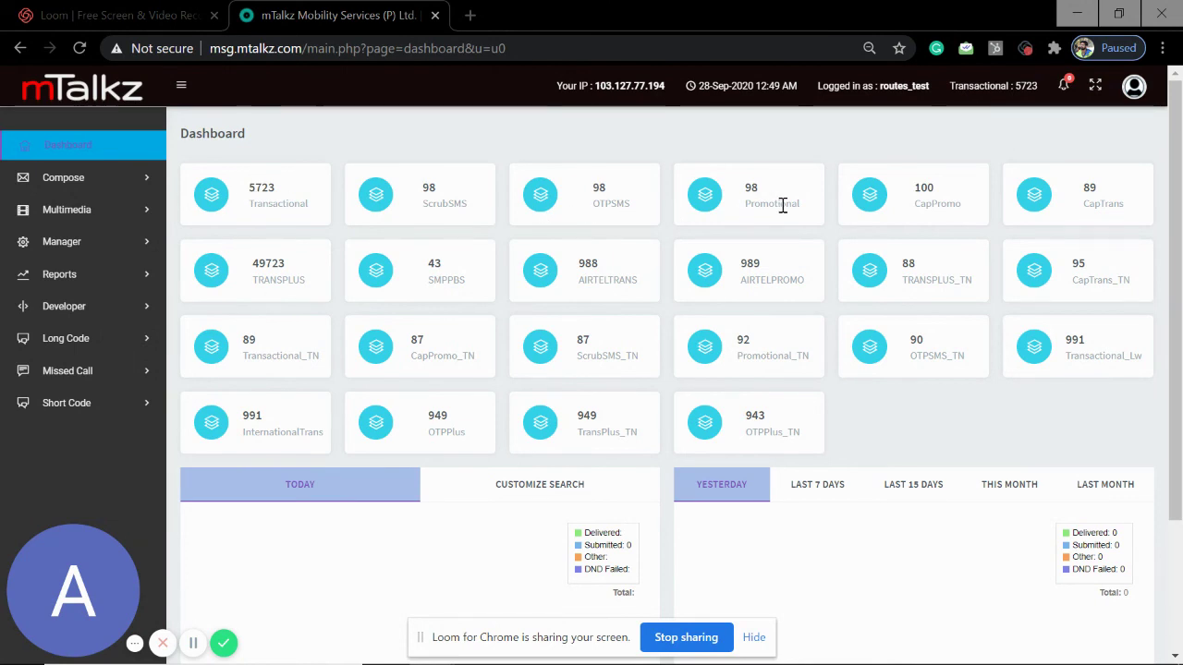
{"action": "scroll", "coordinate": [634, 260], "scroll_direction": "down", "scroll_amount": 3}
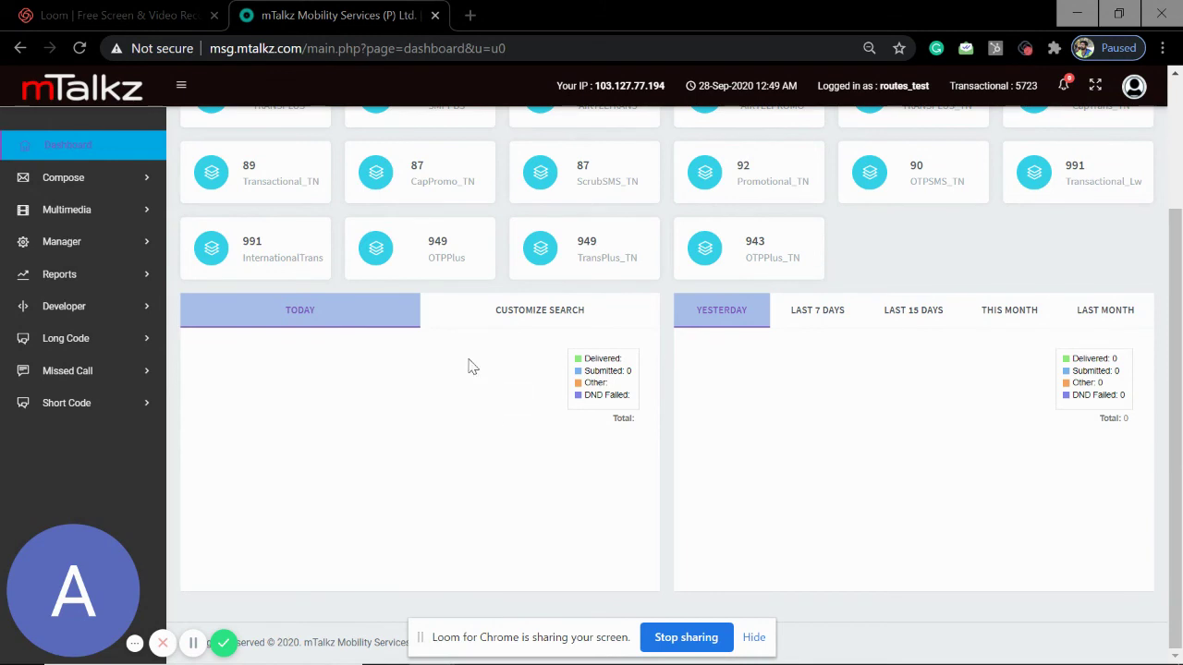
{"action": "left_click", "coordinate": [543, 313]}
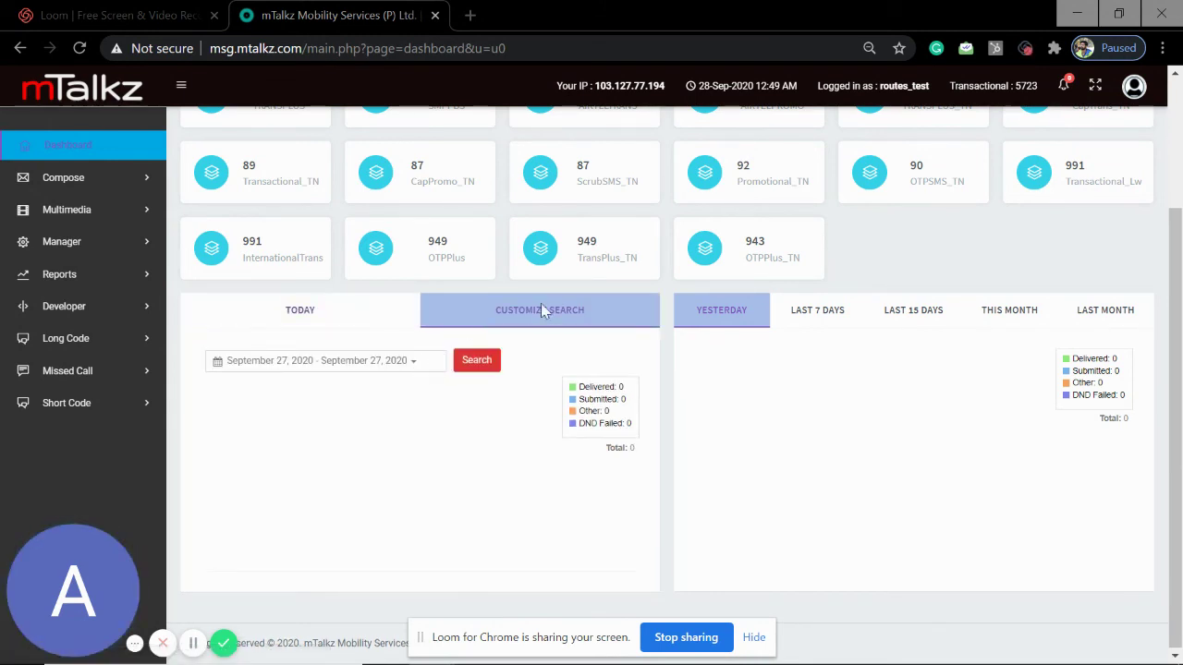
{"action": "left_click", "coordinate": [348, 322]}
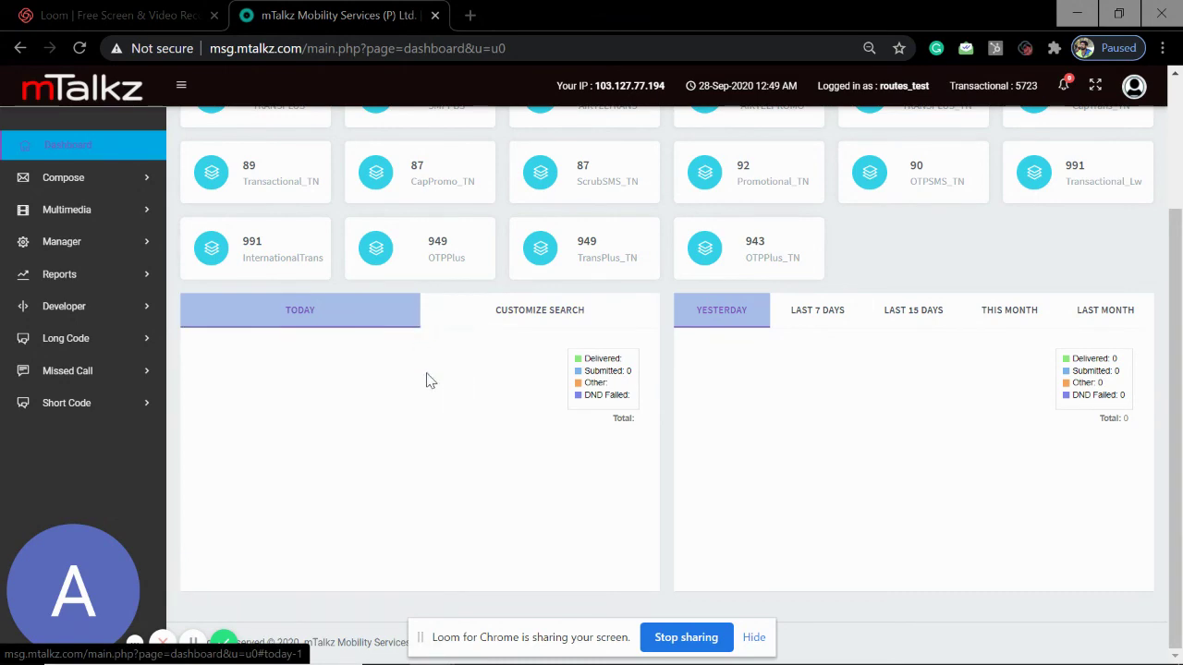
{"action": "left_click", "coordinate": [492, 321]}
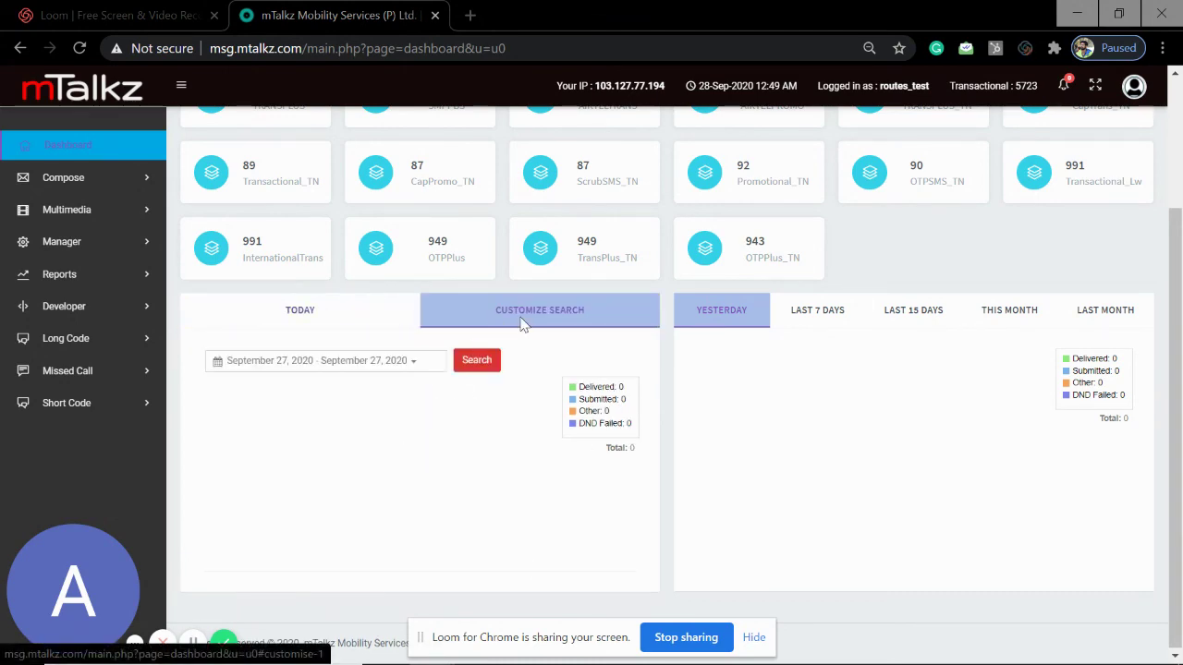
Run a customized search of the delivery statistics for This Month and examine the total in the chart's legend.
{"action": "left_click", "coordinate": [414, 362]}
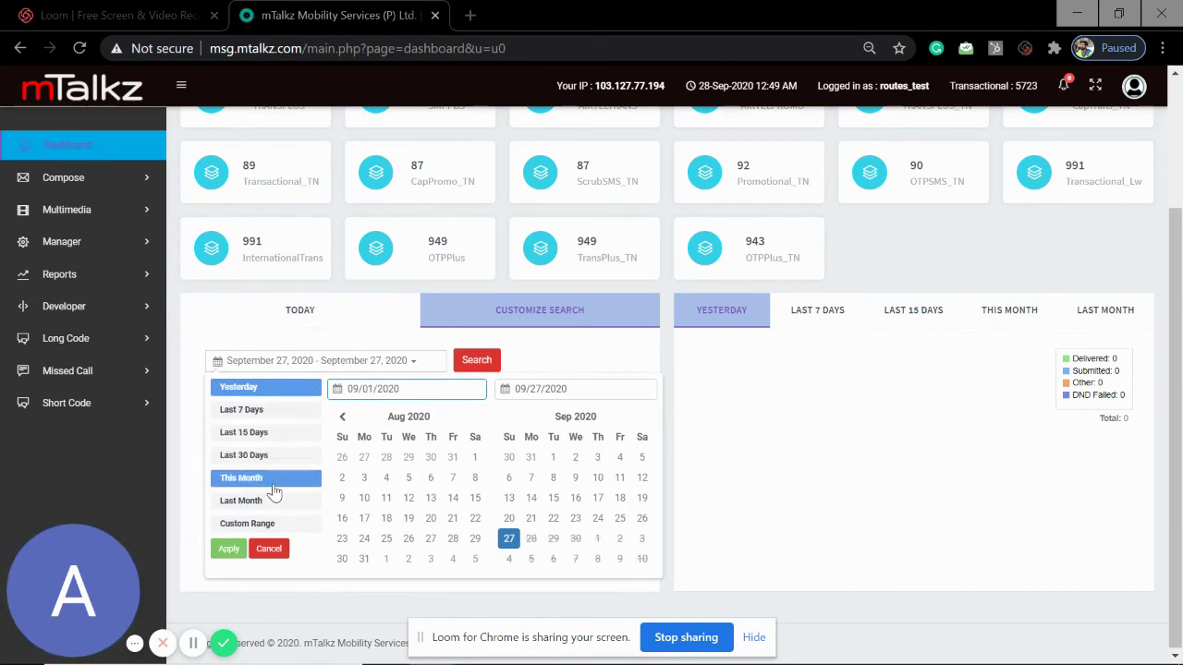
{"action": "left_click", "coordinate": [272, 479]}
{"action": "left_click", "coordinate": [476, 360]}
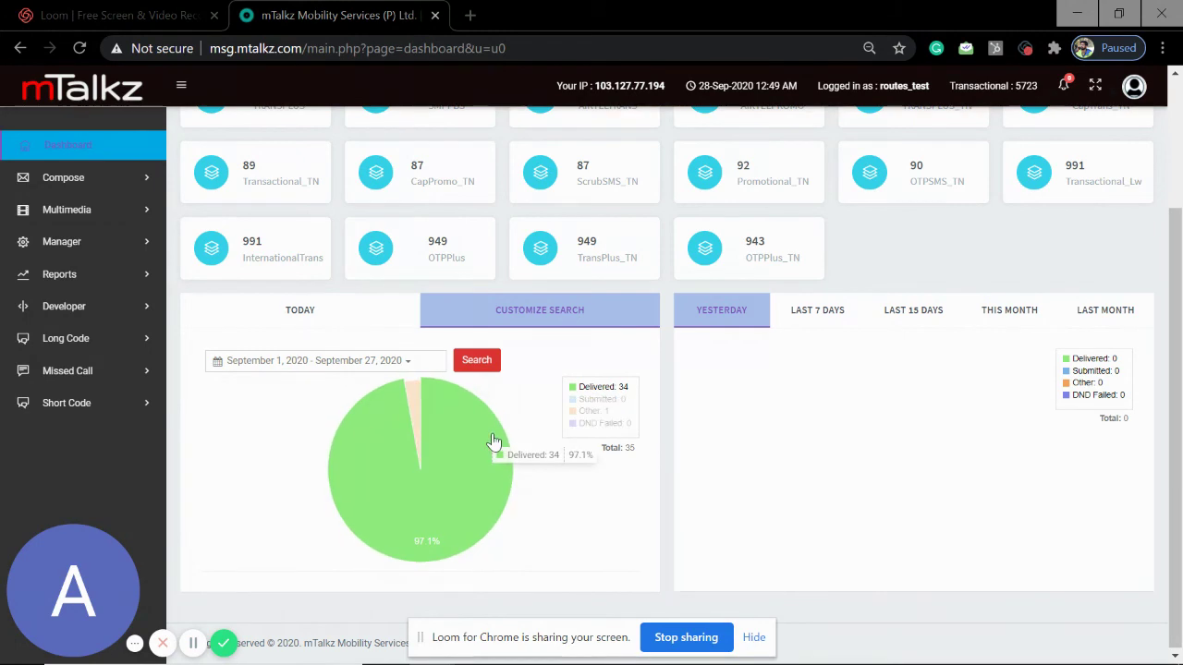
{"action": "triple_click", "coordinate": [628, 452]}
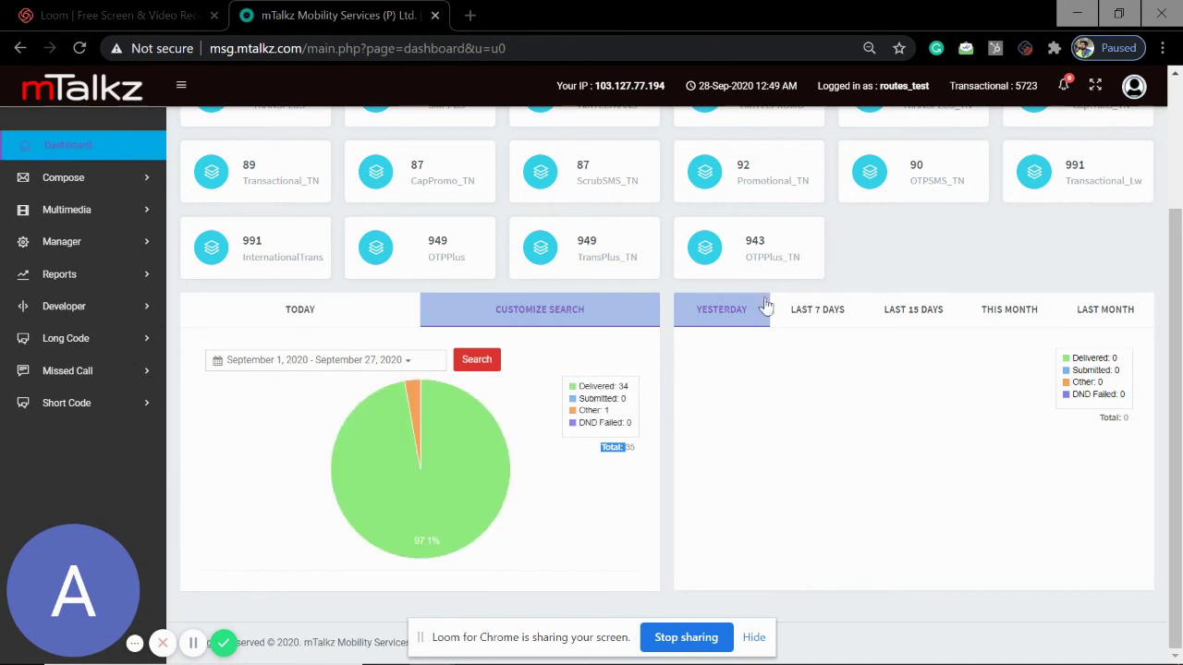
Compare the delivery charts for Last 7 Days, Last 15 Days, This Month and Last Month, and return to the gateway credit balances.
{"action": "left_click", "coordinate": [818, 316]}
{"action": "left_click", "coordinate": [915, 316]}
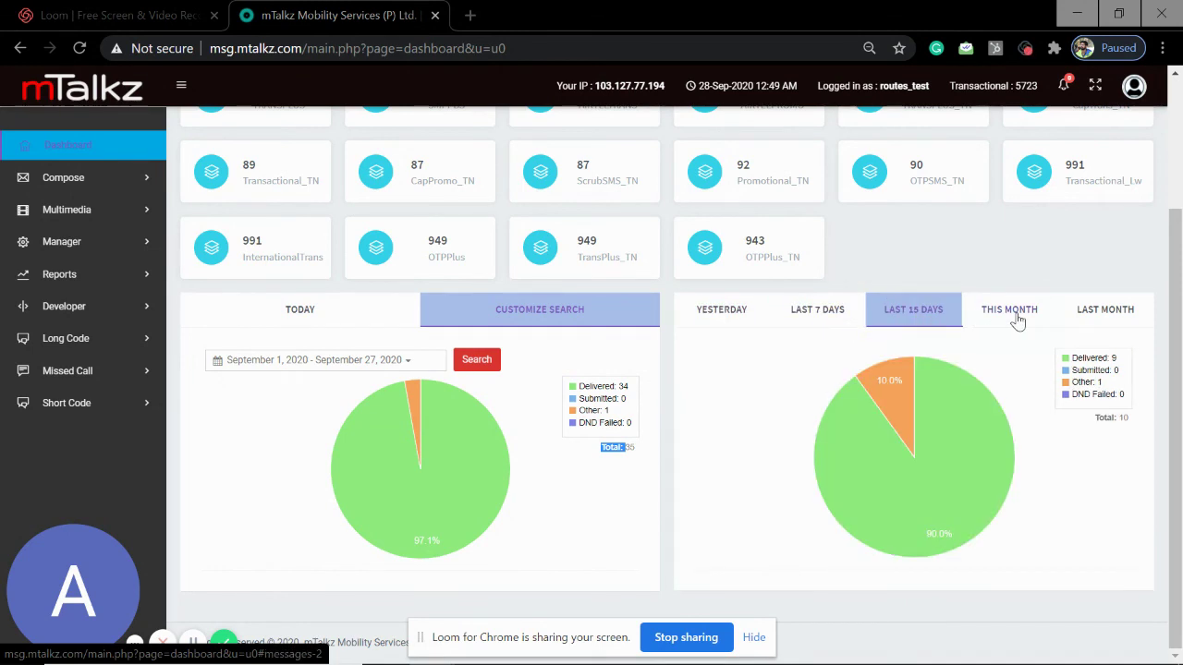
{"action": "left_click", "coordinate": [1016, 316]}
{"action": "left_click", "coordinate": [1106, 316]}
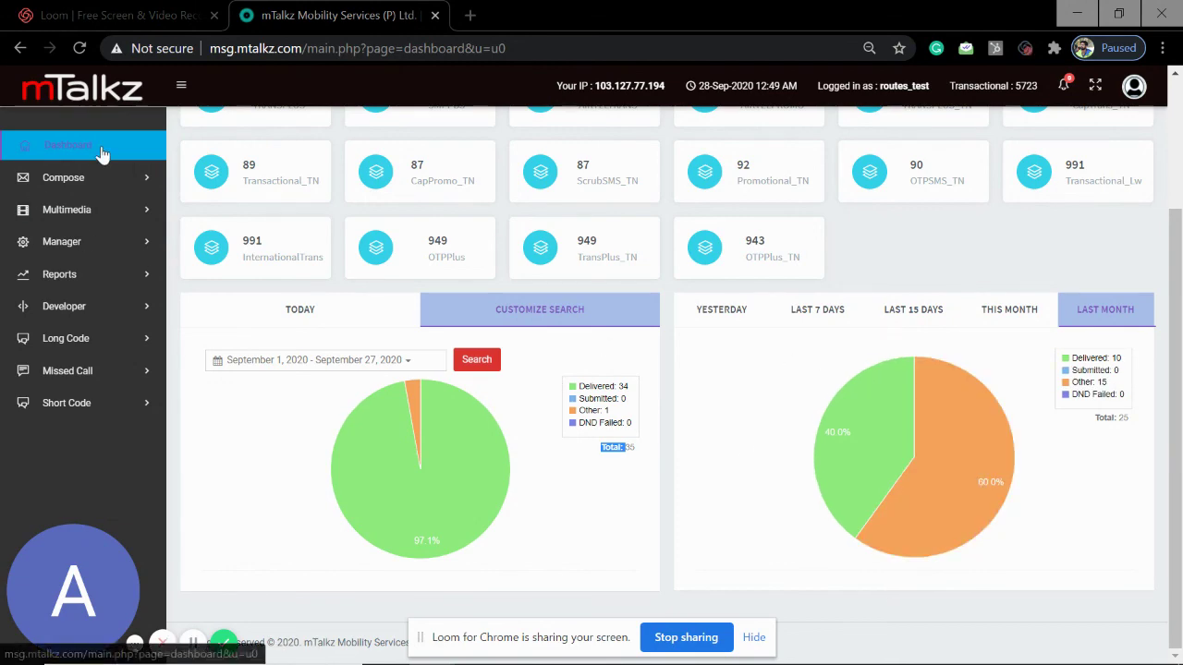
{"action": "scroll", "coordinate": [745, 358], "scroll_direction": "up", "scroll_amount": 2}
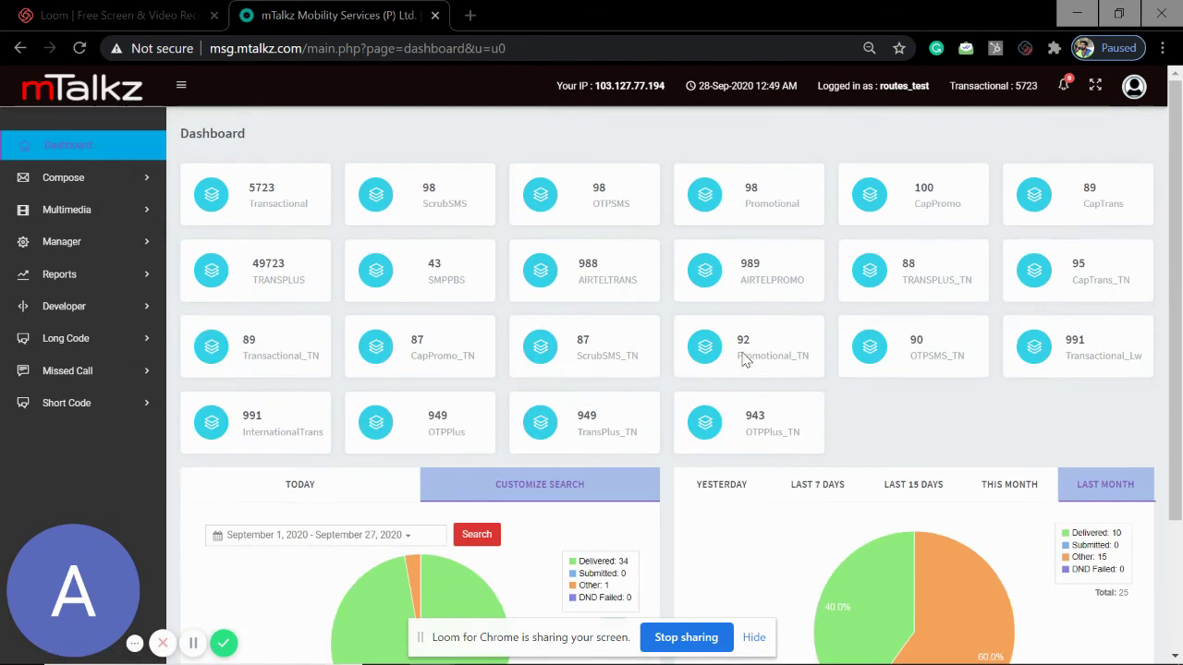